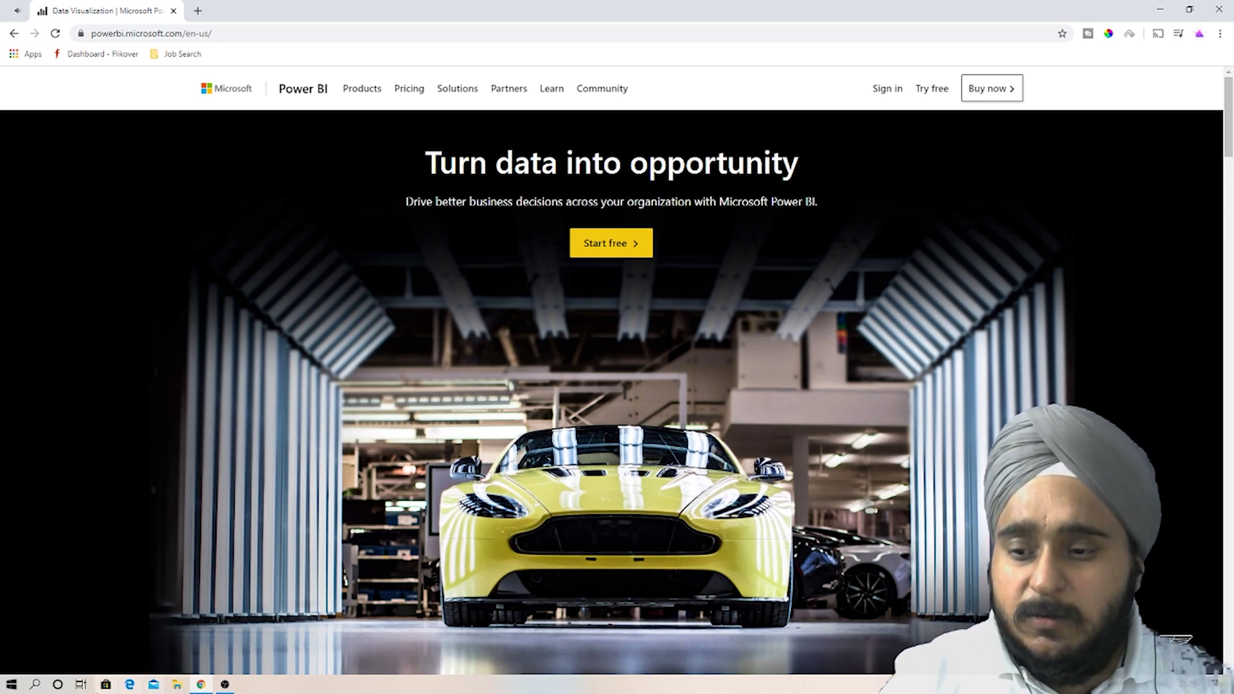
# Launch Power BI Desktop by searching 'power bi' in Windows, then close the welcome screen
pyautogui.click(35, 685)
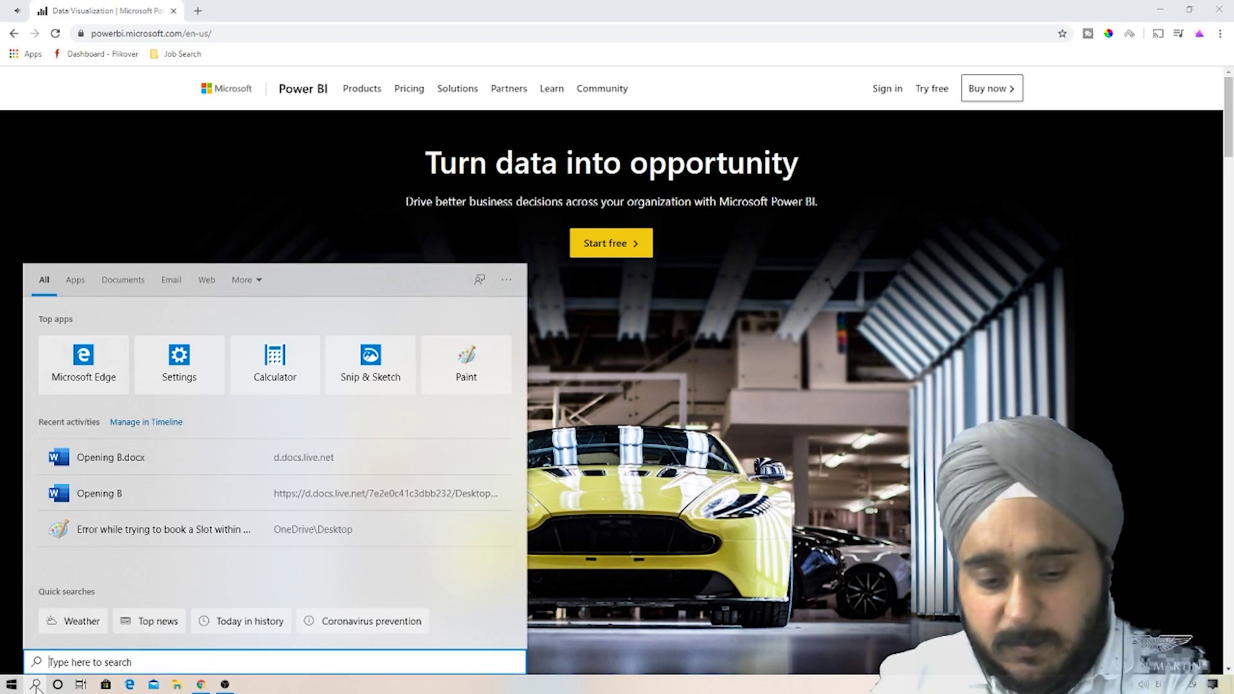
pyautogui.write('power bi')
pyautogui.press('Return')
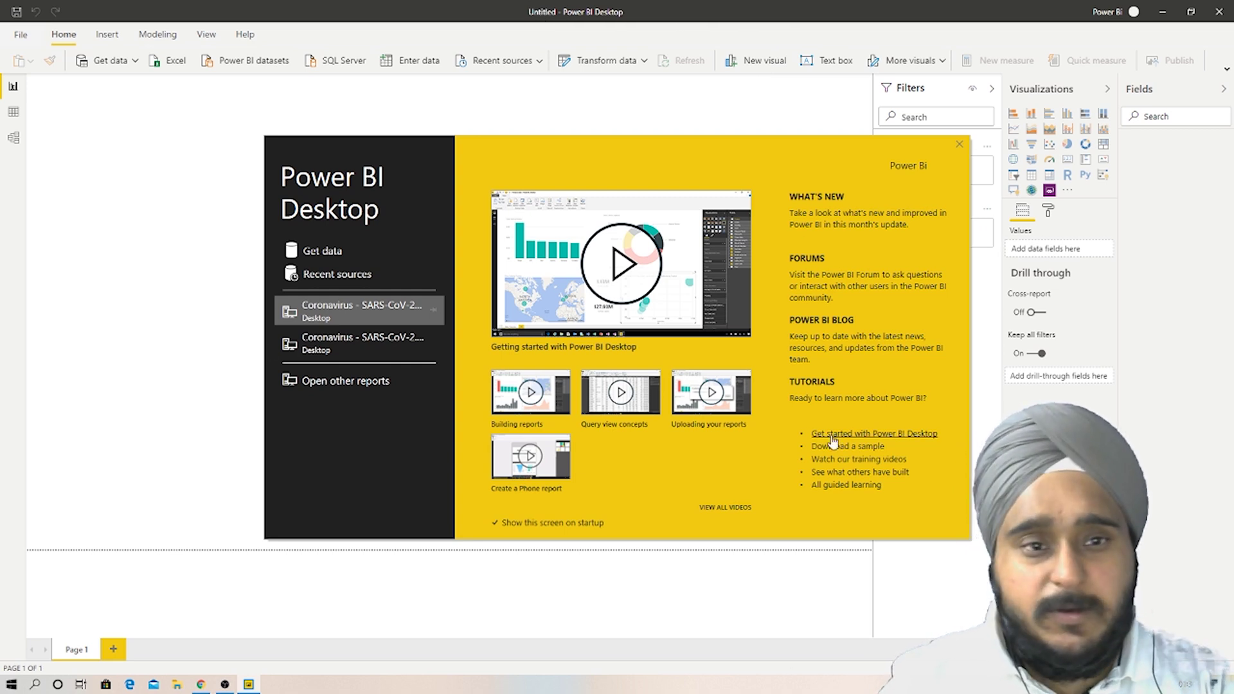
pyautogui.click(956, 146)
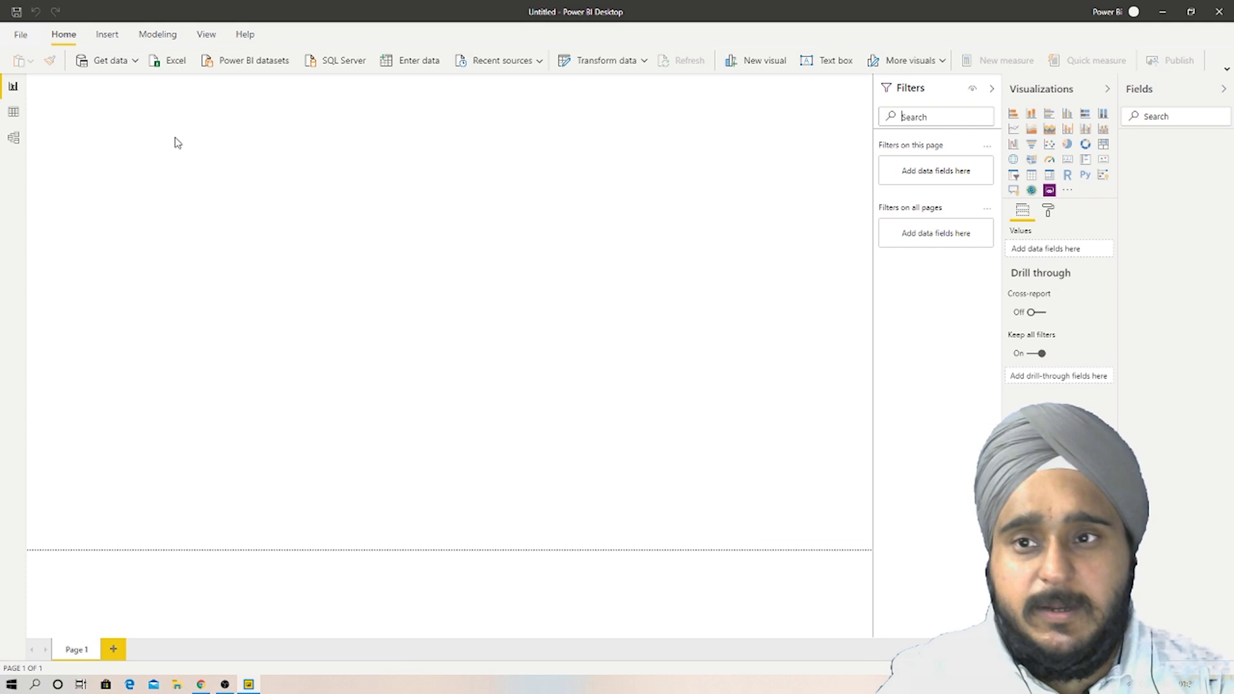
# Find Google Analytics in the full data source list by searching 'Goo' and connect to it
pyautogui.click(136, 65)
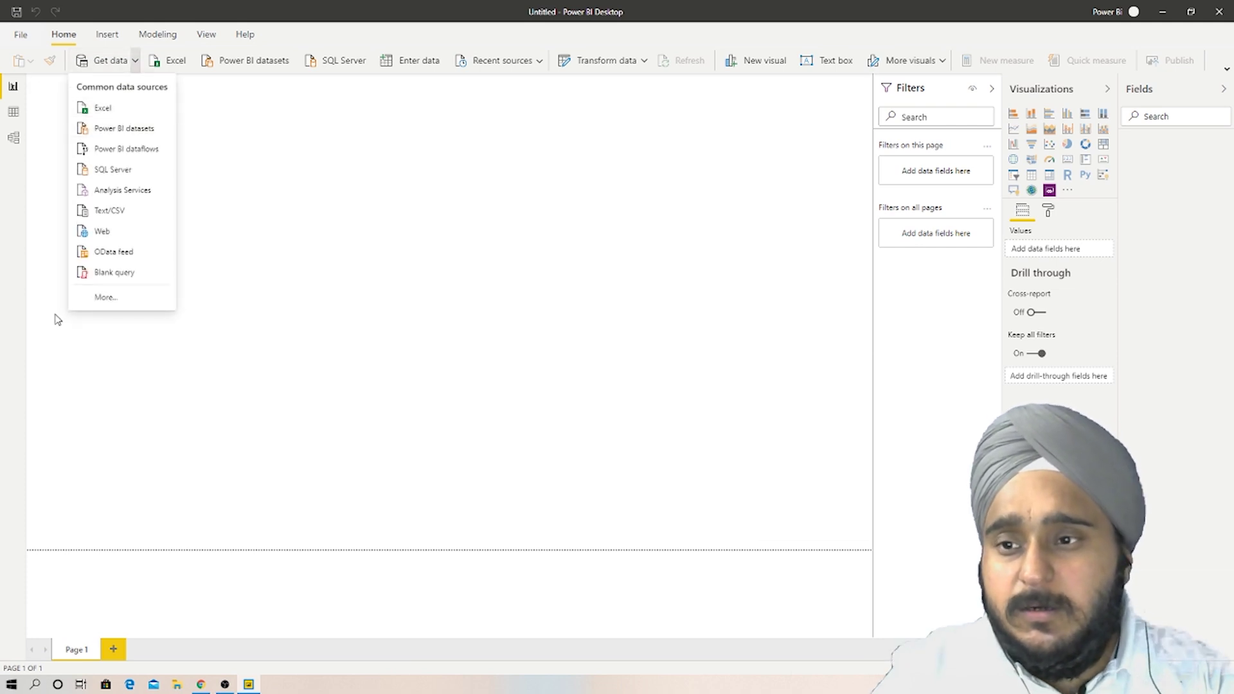
pyautogui.click(107, 298)
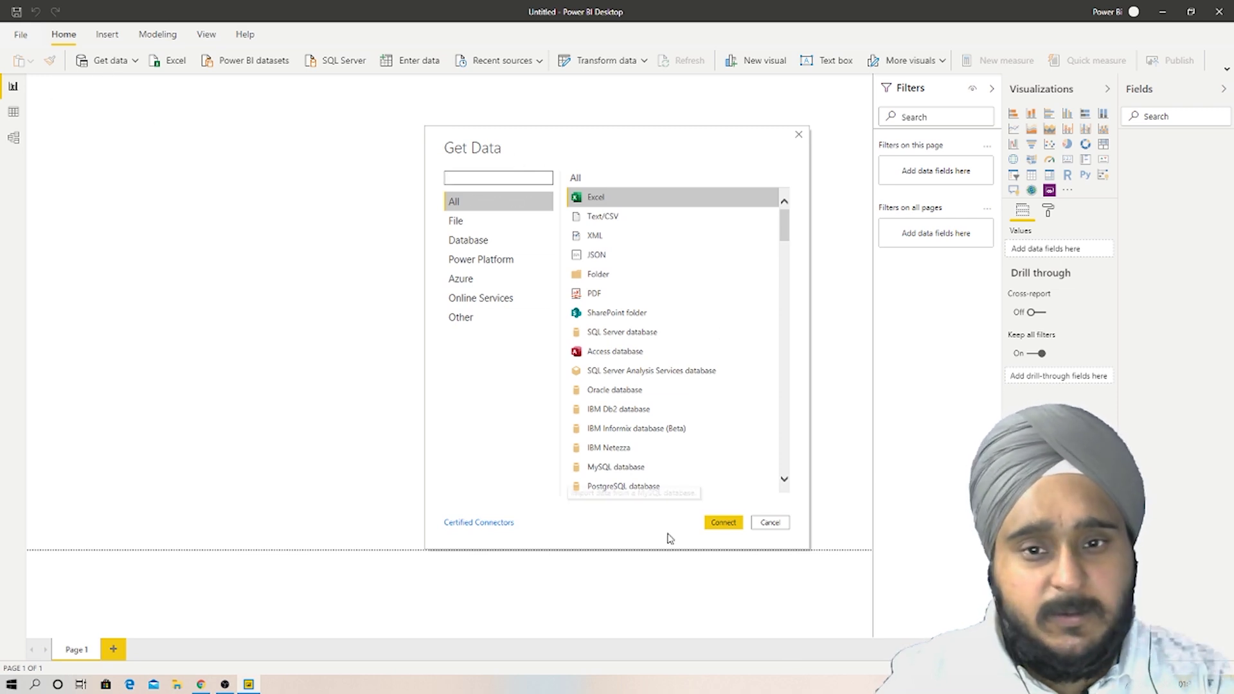
pyautogui.click(490, 180)
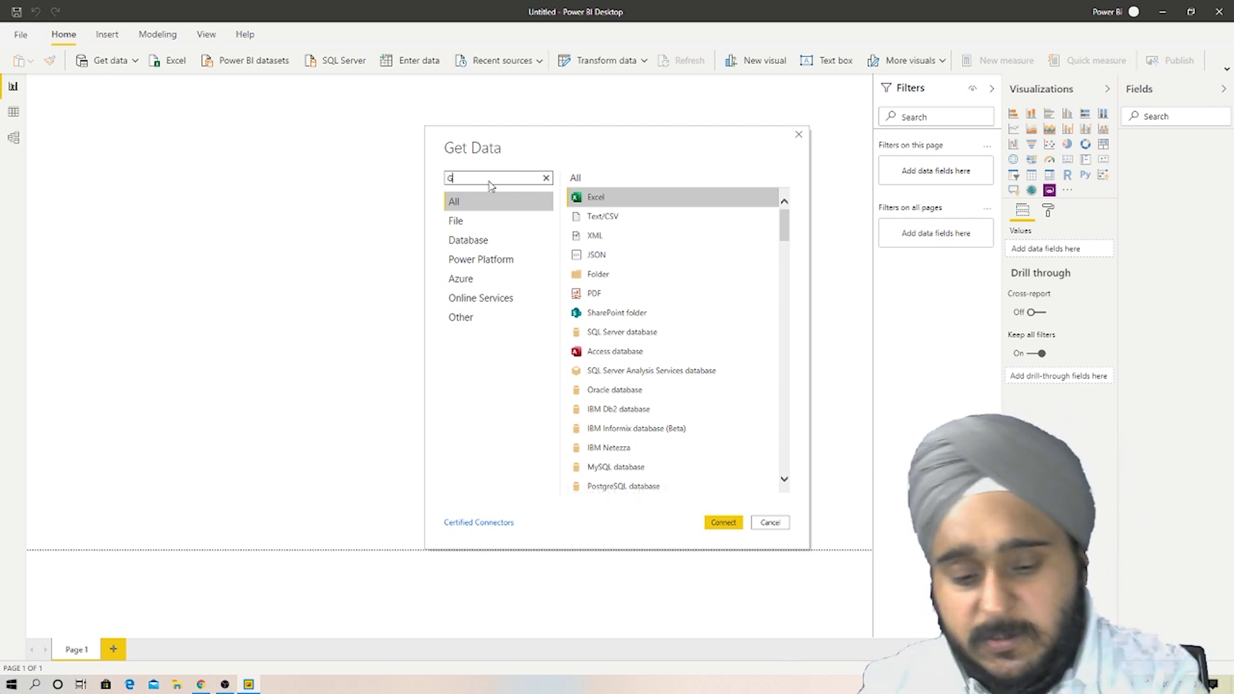
pyautogui.write('Goo')
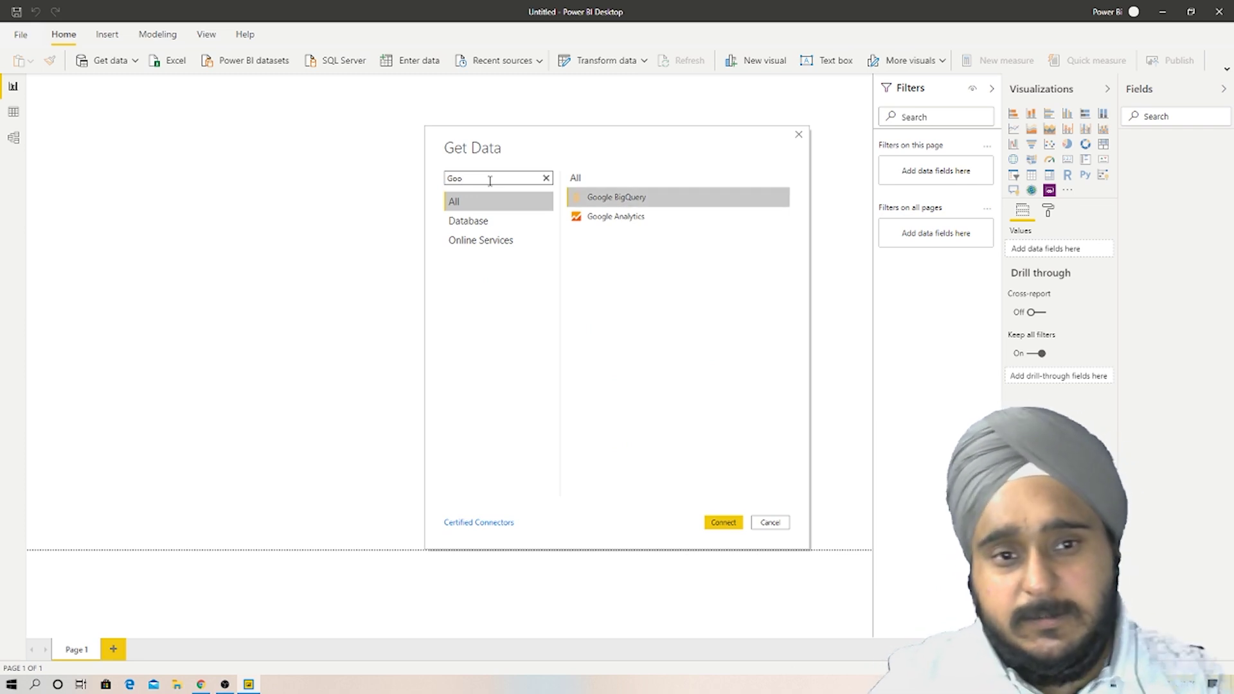
pyautogui.click(616, 216)
pyautogui.click(723, 522)
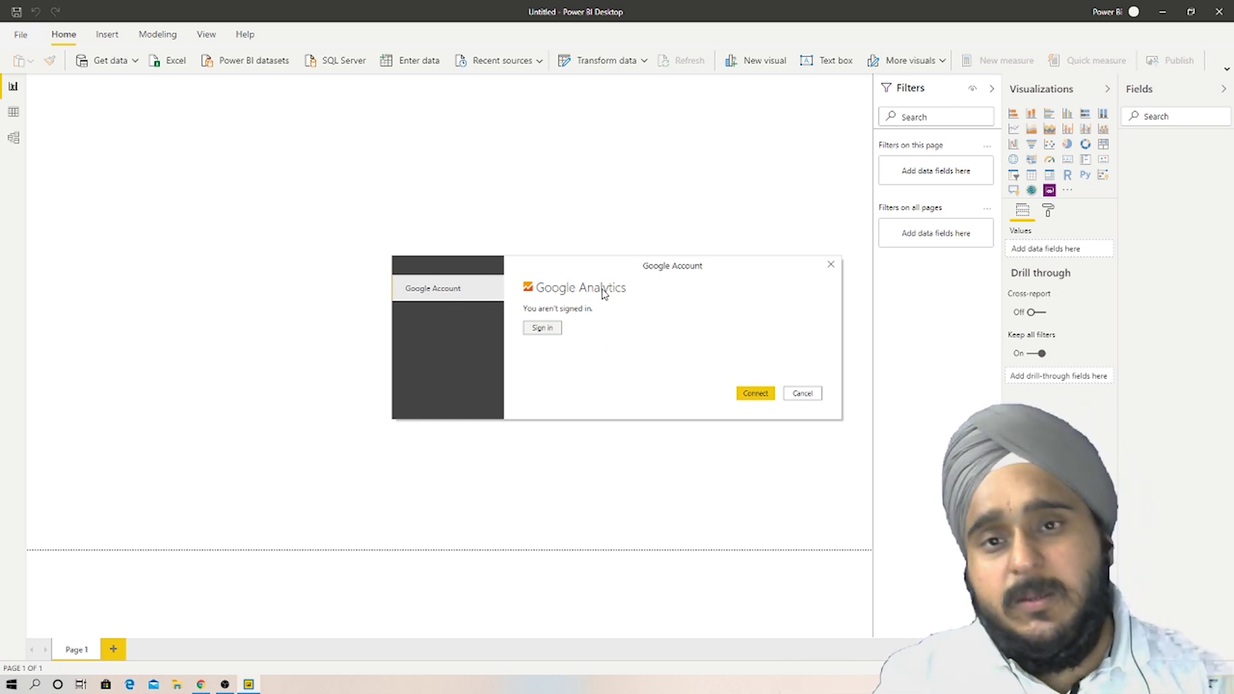
# Sign in to Google, confirm the connection, and expand AdWills Account in the Navigator
pyautogui.click(542, 328)
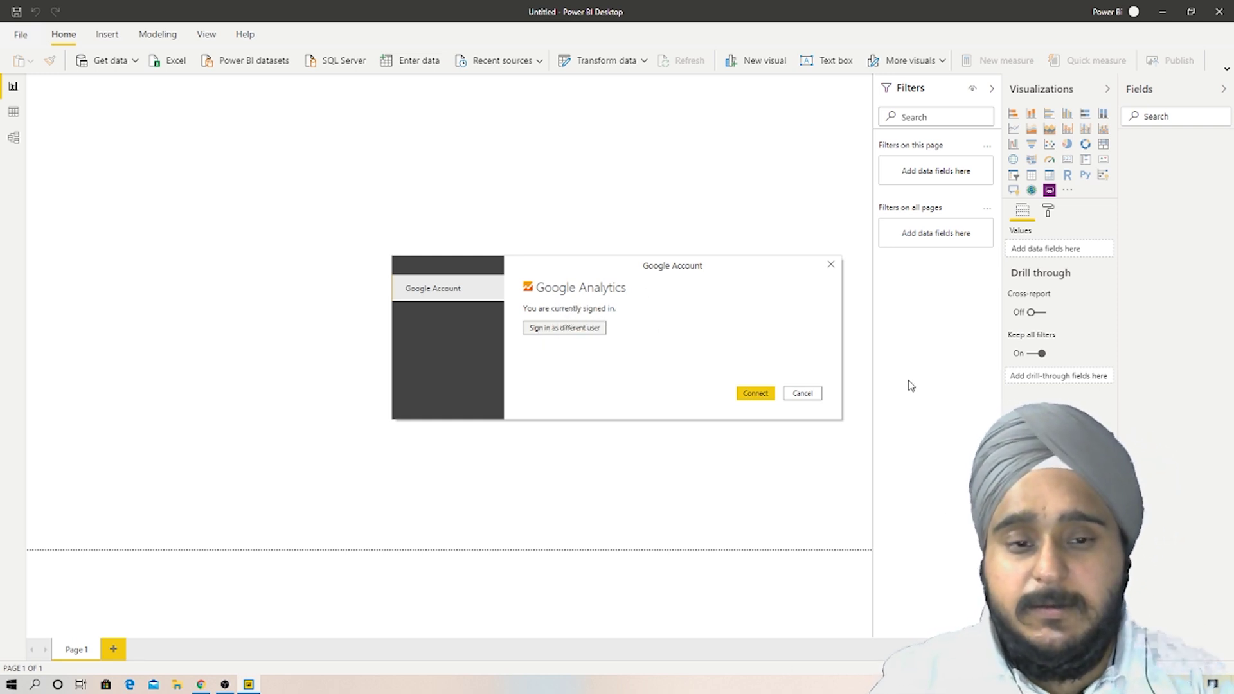
pyautogui.click(764, 399)
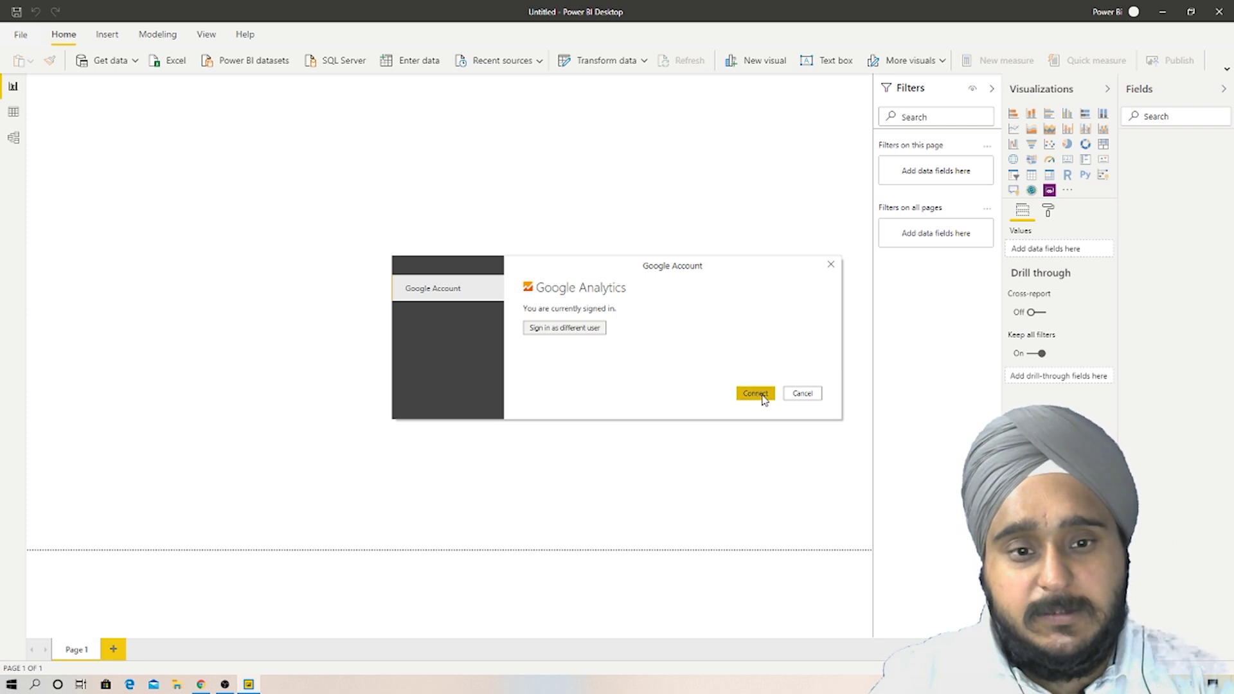
pyautogui.click(756, 393)
pyautogui.click(366, 220)
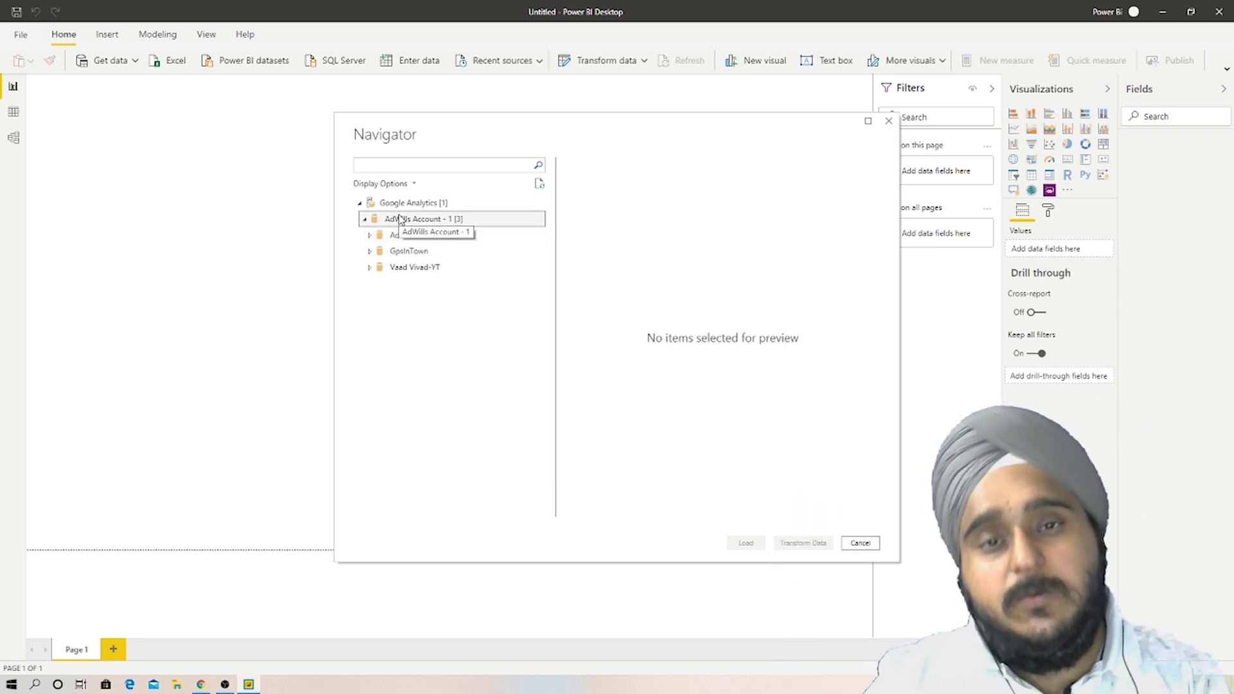
# Expand AdWills Website and GpsInTown to show All Web Site Data's 32 folders
pyautogui.click(417, 236)
pyautogui.click(370, 235)
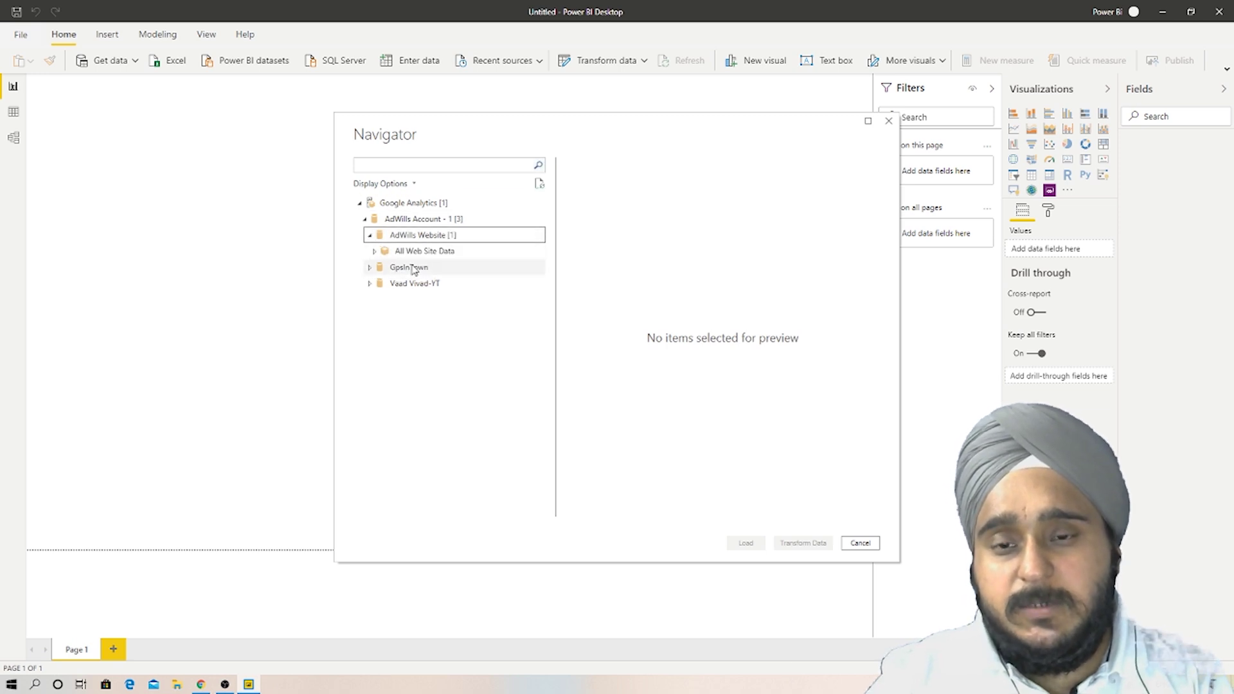
pyautogui.click(378, 268)
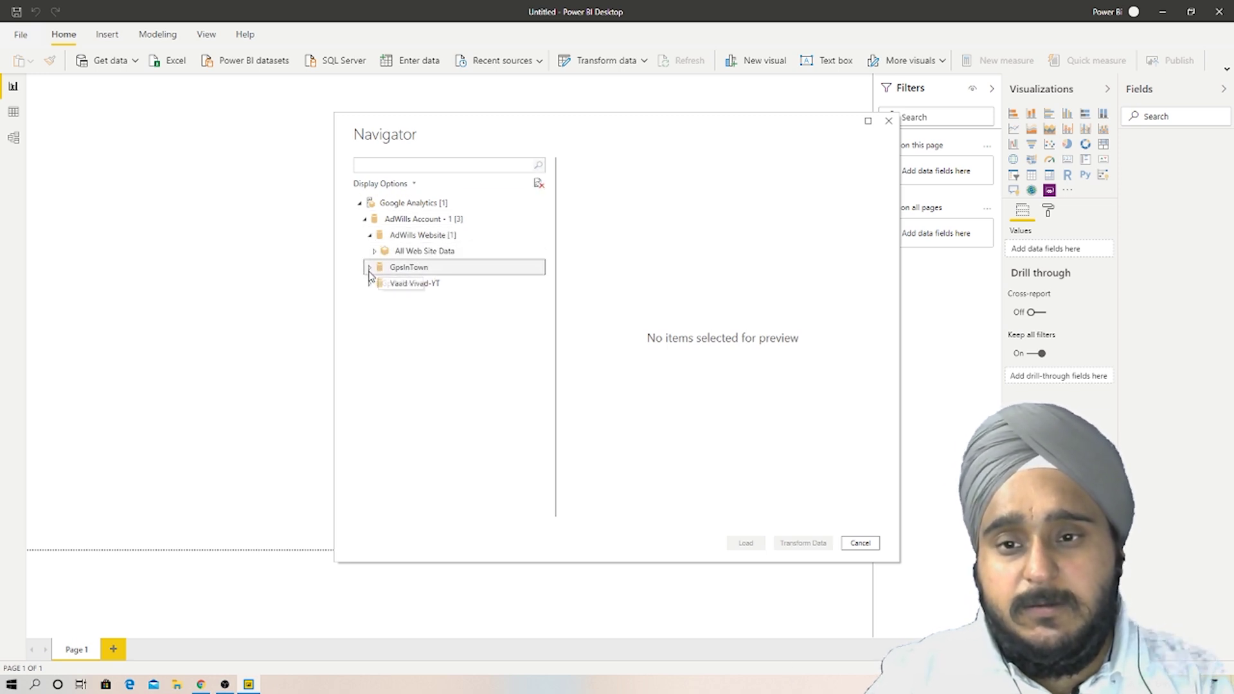
pyautogui.doubleClick(432, 269)
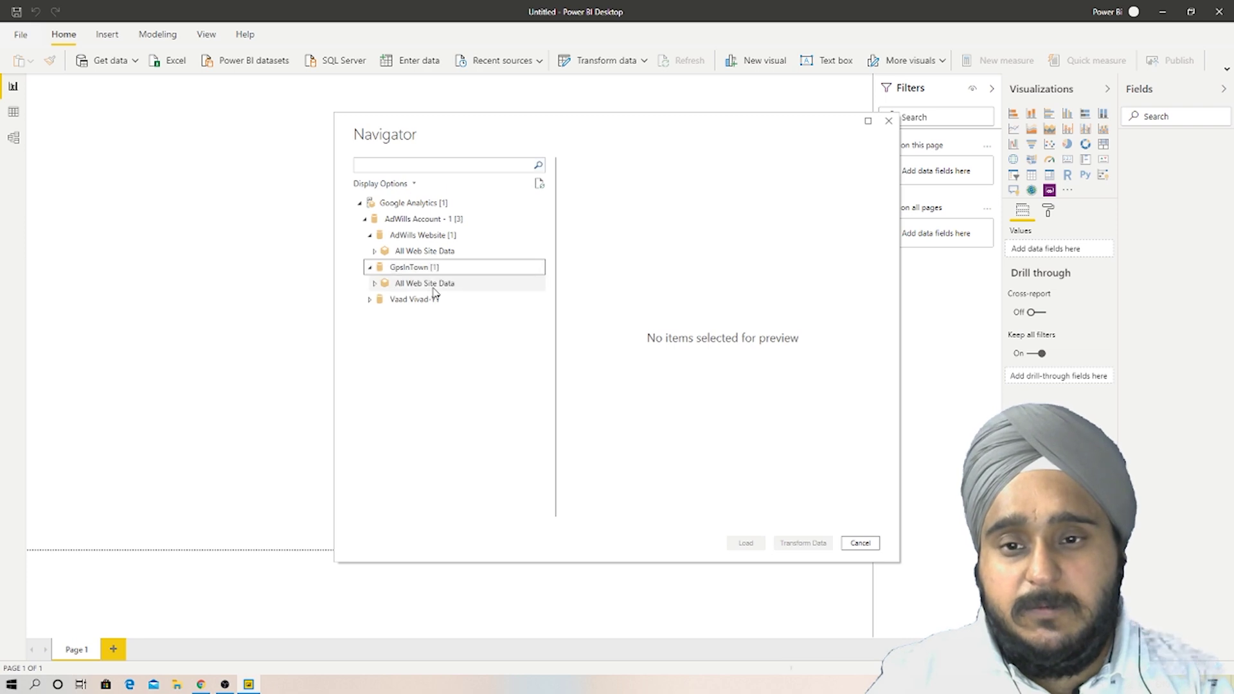
pyautogui.click(375, 284)
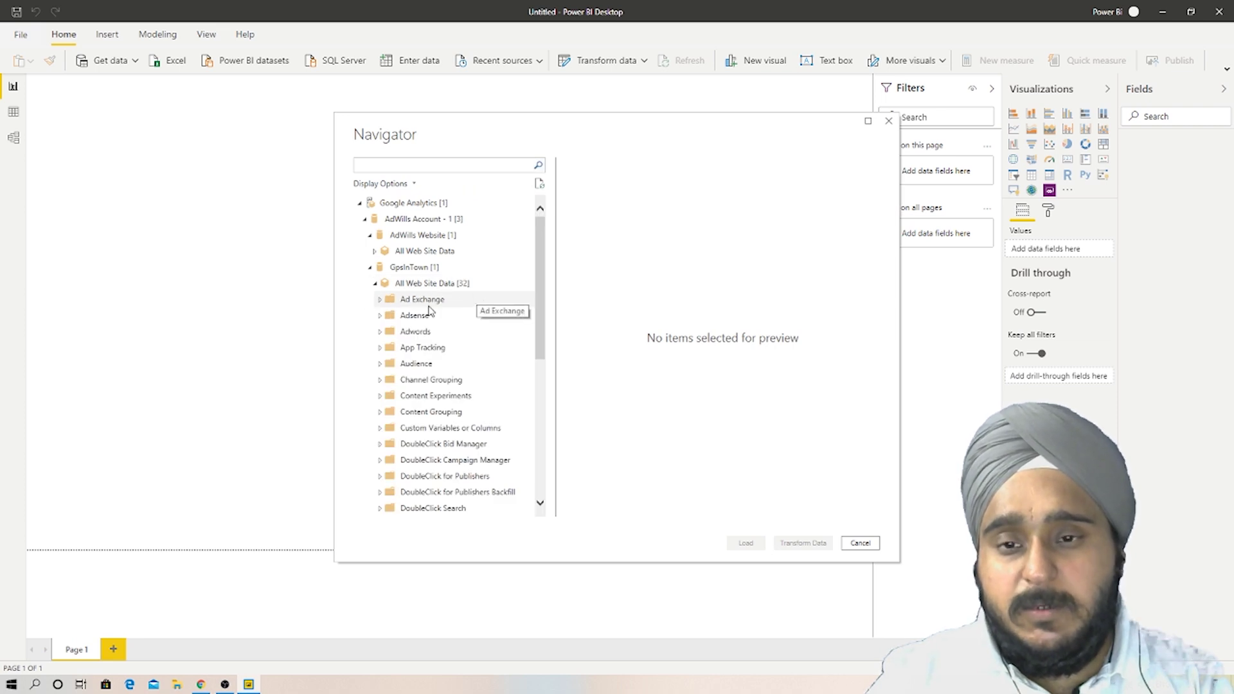
pyautogui.scroll(-6, 444, 318)
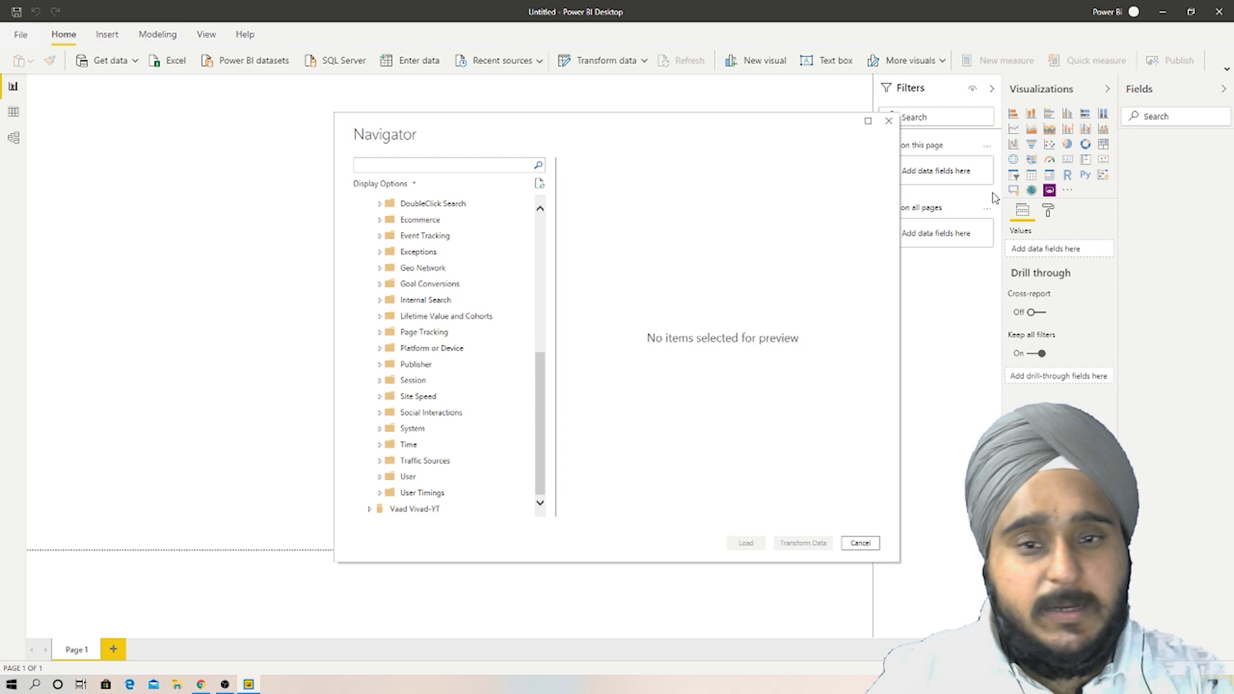
pyautogui.scroll(6, 489, 318)
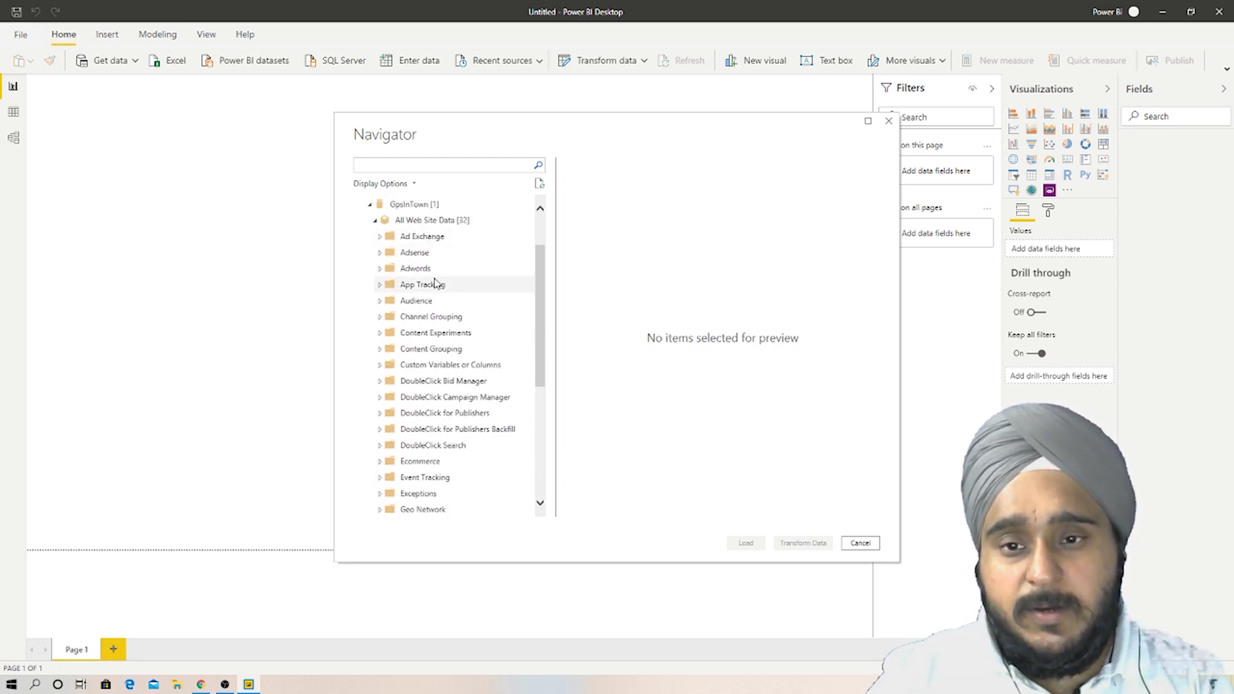
# Tick Age and Gender under Audience, plus Day of Week Name, Hour and other Time fields
pyautogui.click(476, 300)
pyautogui.click(394, 333)
pyautogui.click(394, 349)
pyautogui.scroll(-7, 437, 347)
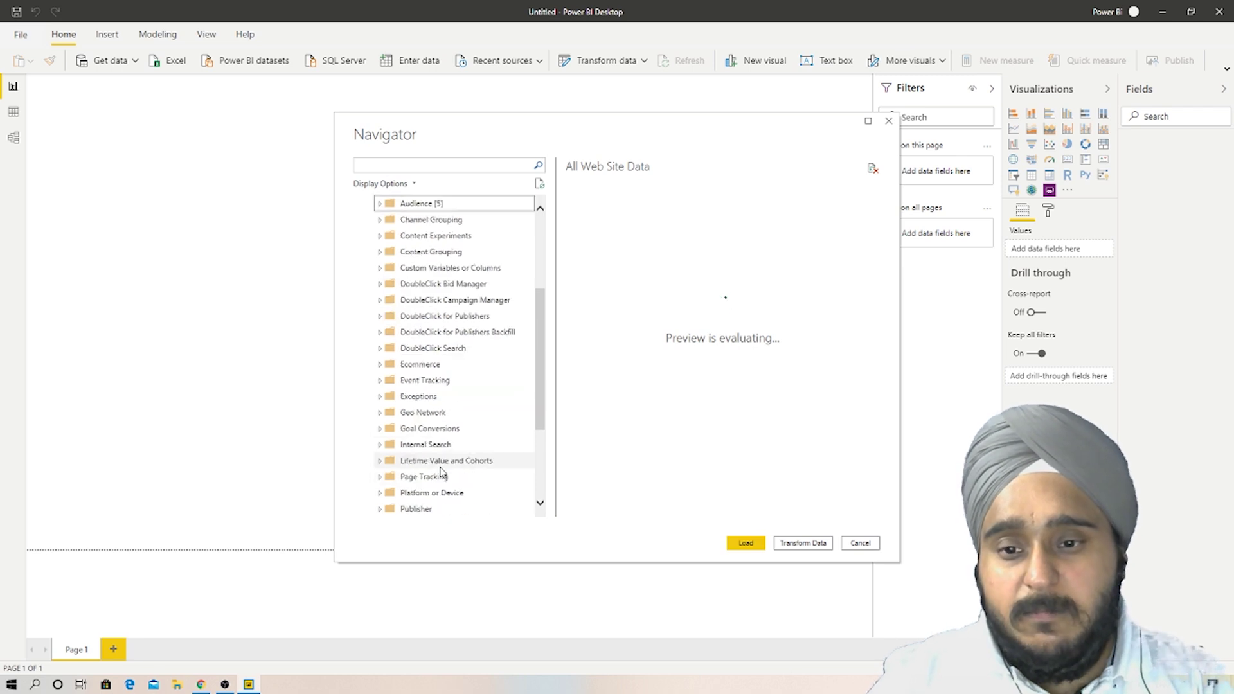
pyautogui.click(407, 446)
pyautogui.scroll(-1, 407, 450)
pyautogui.click(394, 412)
pyautogui.click(394, 492)
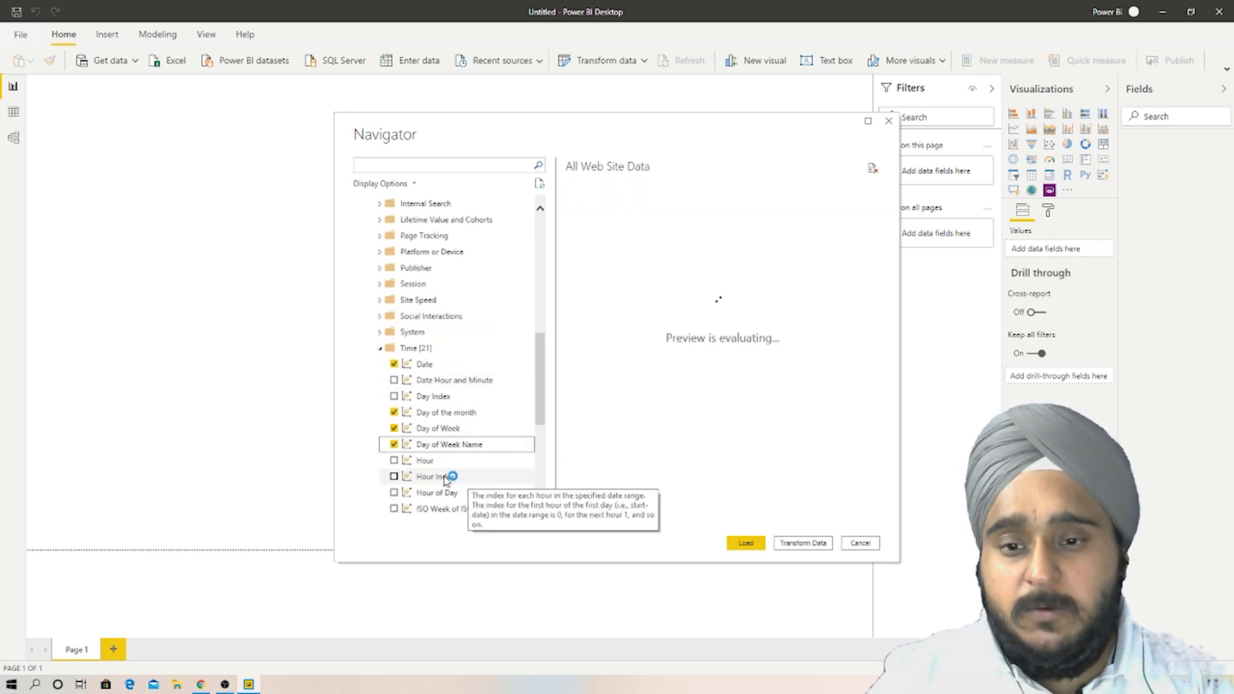
pyautogui.click(395, 508)
pyautogui.scroll(-6, 405, 450)
pyautogui.scroll(4, 411, 334)
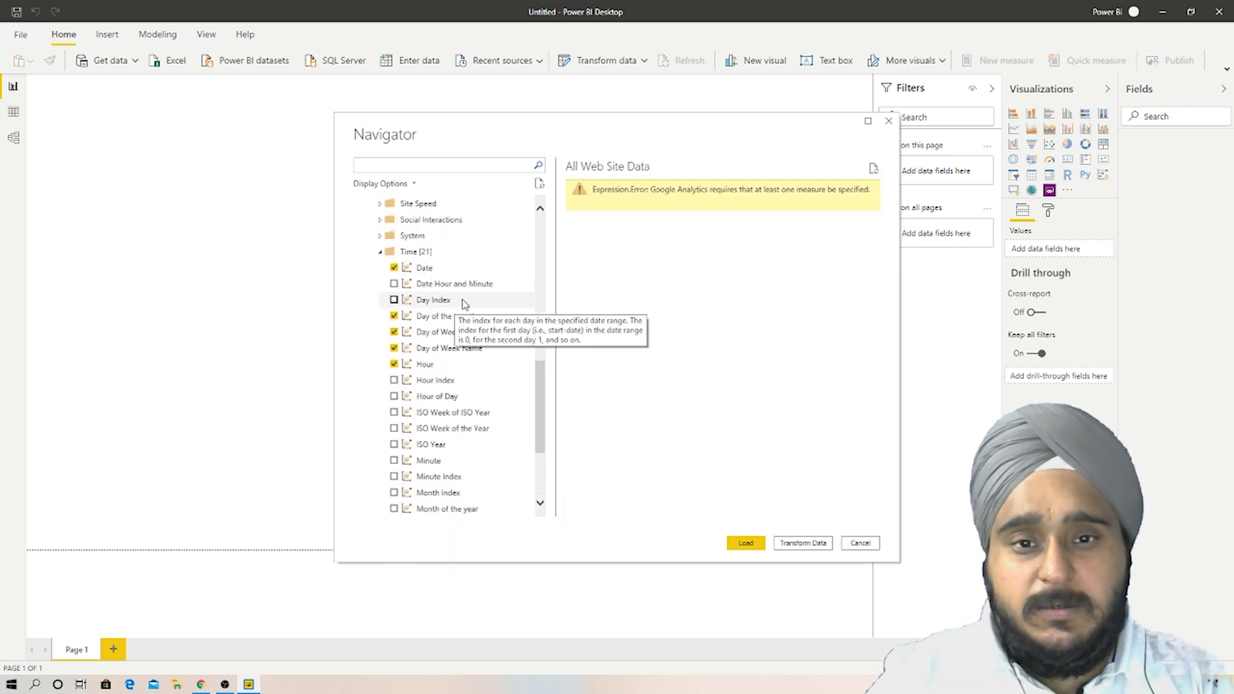
pyautogui.scroll(-4, 434, 386)
# Tick Source, Source / Medium, Social Network, Medium, Campaign and Organic Searches under Traffic Sources
pyautogui.click(380, 361)
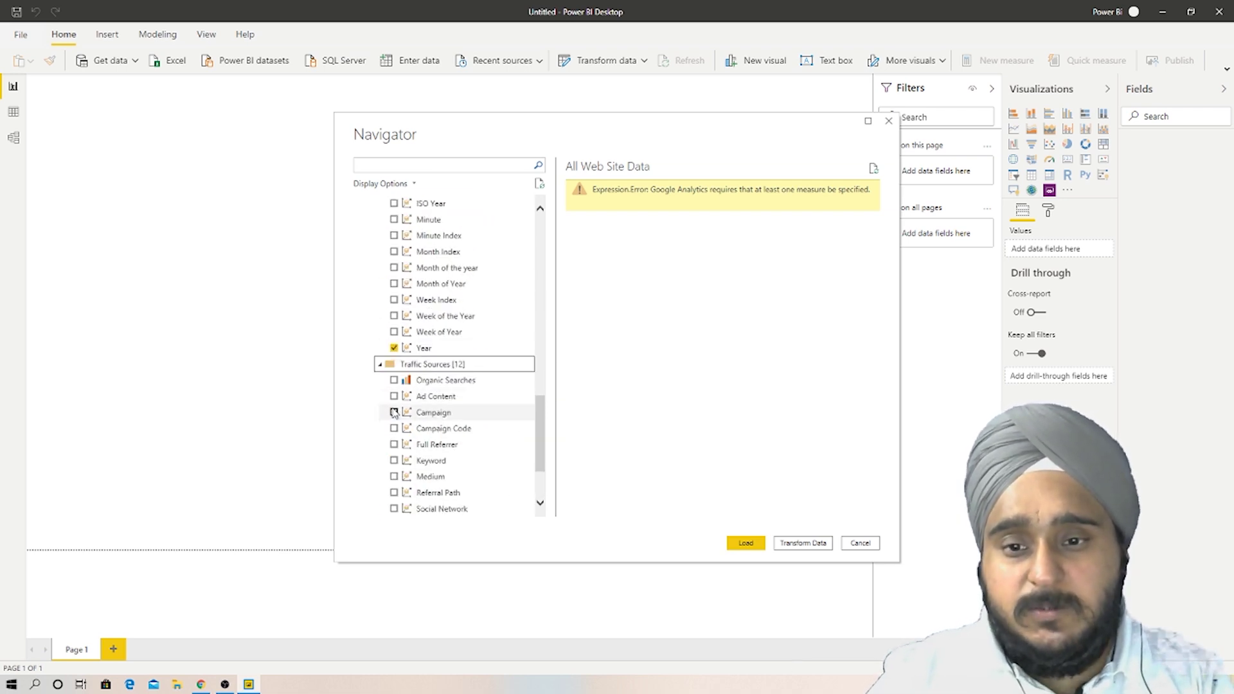
pyautogui.scroll(-1, 411, 450)
pyautogui.click(394, 492)
pyautogui.click(394, 509)
pyautogui.scroll(-1, 398, 489)
pyautogui.click(394, 412)
pyautogui.click(394, 380)
pyautogui.click(394, 316)
pyautogui.click(394, 284)
# Tick the User metrics Users, New Users, 7 Day Active Users and 28 Day Active Users
pyautogui.click(380, 476)
pyautogui.click(394, 427)
pyautogui.click(394, 395)
pyautogui.click(394, 378)
pyautogui.click(394, 346)
pyautogui.scroll(-1, 399, 347)
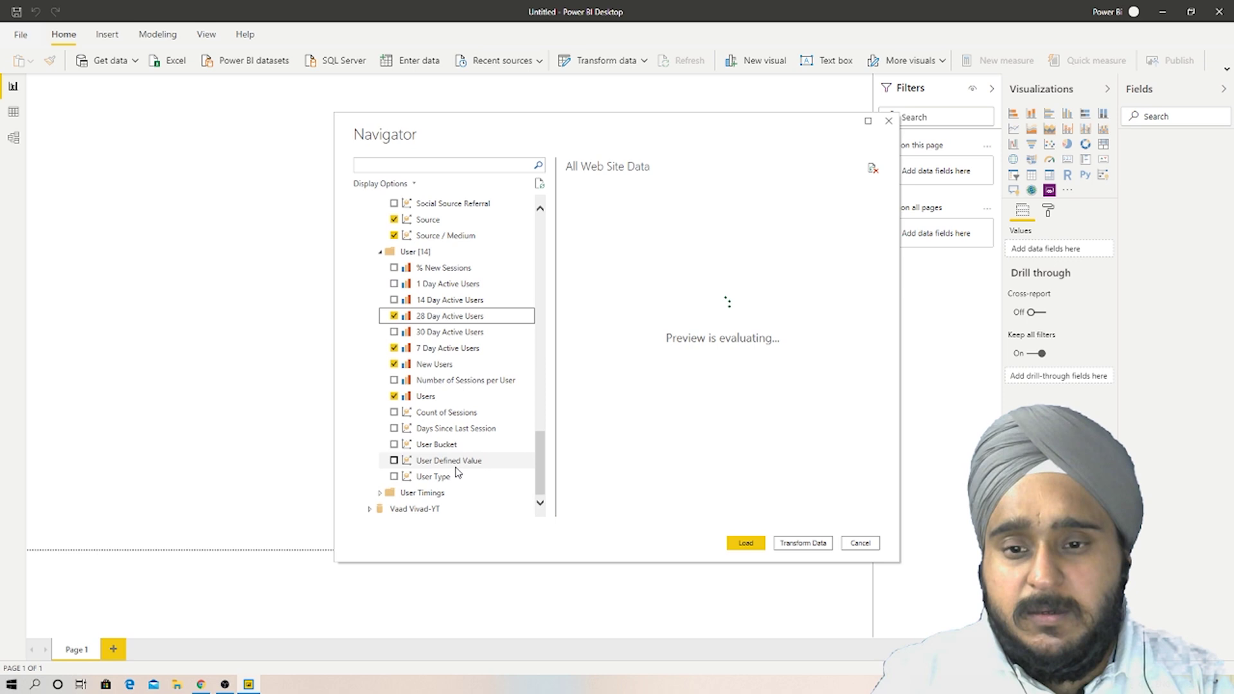
pyautogui.scroll(4, 488, 360)
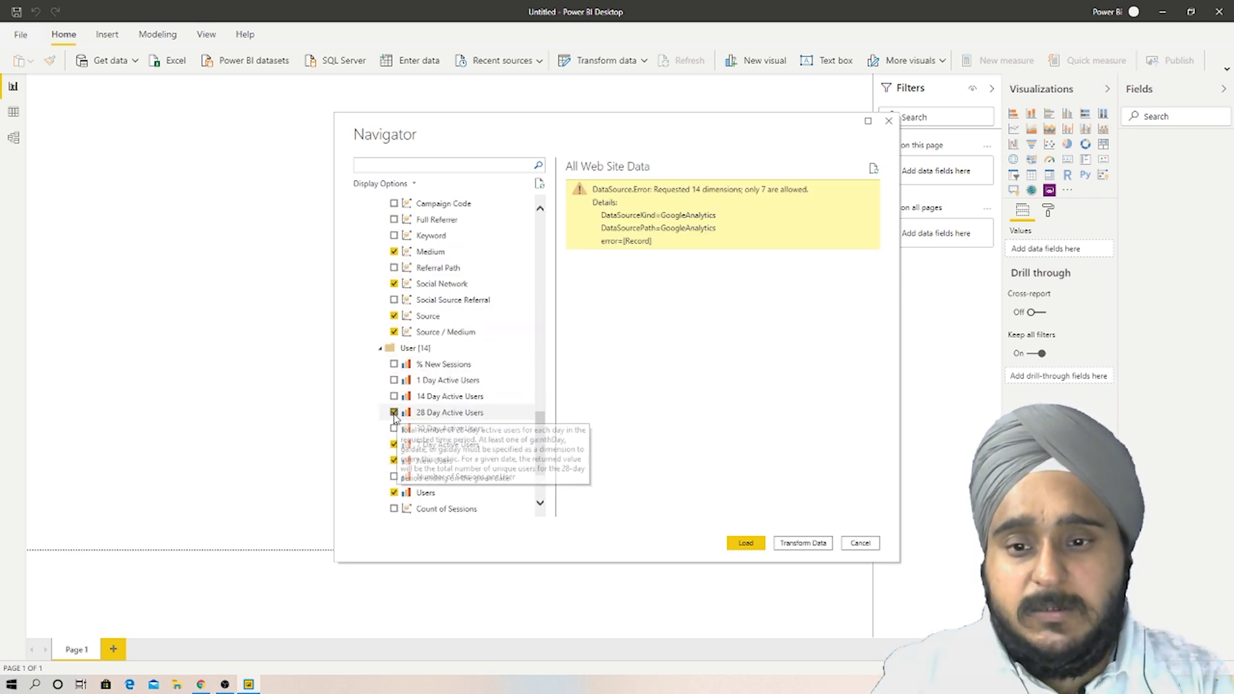
# Untick Source / Medium to clear the 7-dimension error, then load the All Web Site Data table
pyautogui.click(395, 429)
pyautogui.scroll(11, 411, 385)
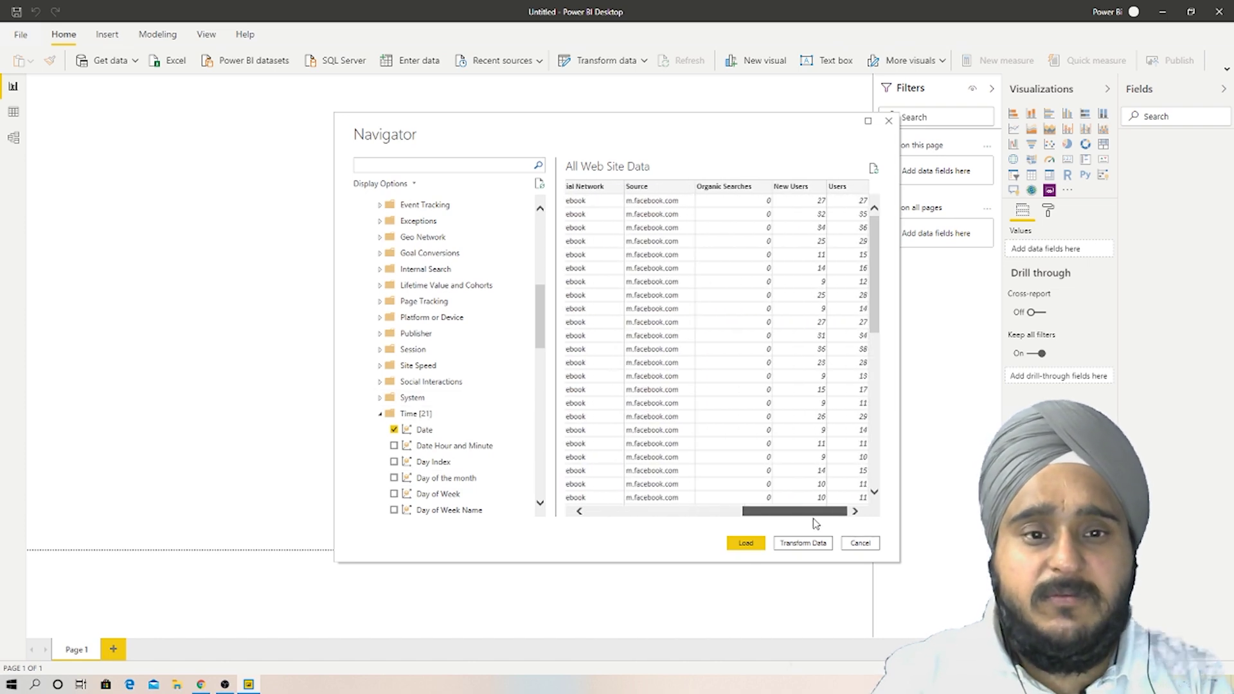
pyautogui.click(380, 413)
pyautogui.click(418, 165)
pyautogui.scroll(-5, 437, 386)
pyautogui.click(450, 459)
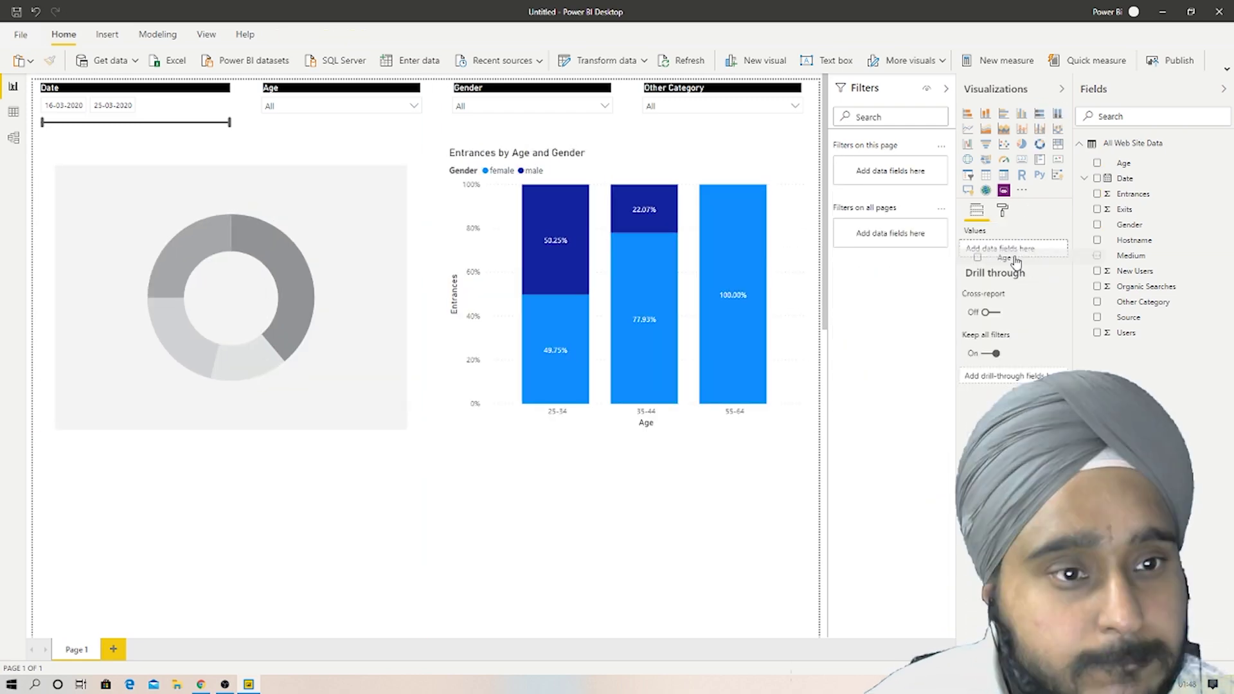
# Put Age in the donut chart's values and Organic Searches in a KPI card
pyautogui.moveTo(1016, 261); pyautogui.dragTo(1013, 251)
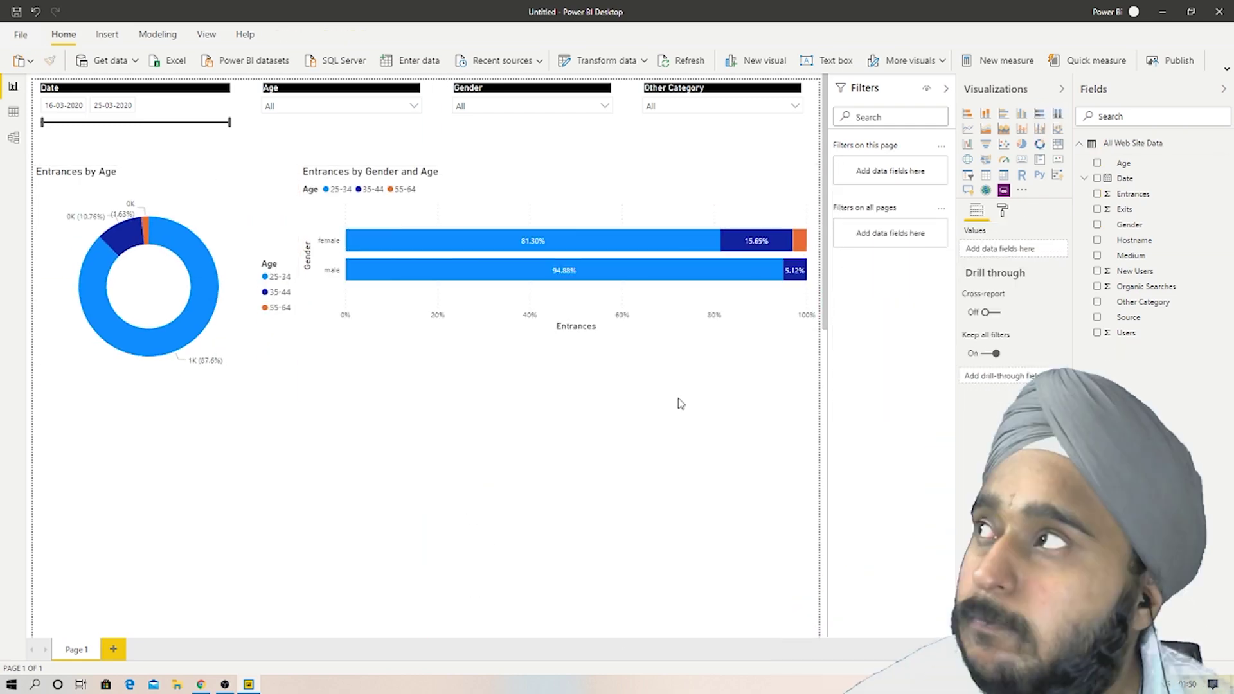
pyautogui.moveTo(1146, 286); pyautogui.dragTo(1016, 252)
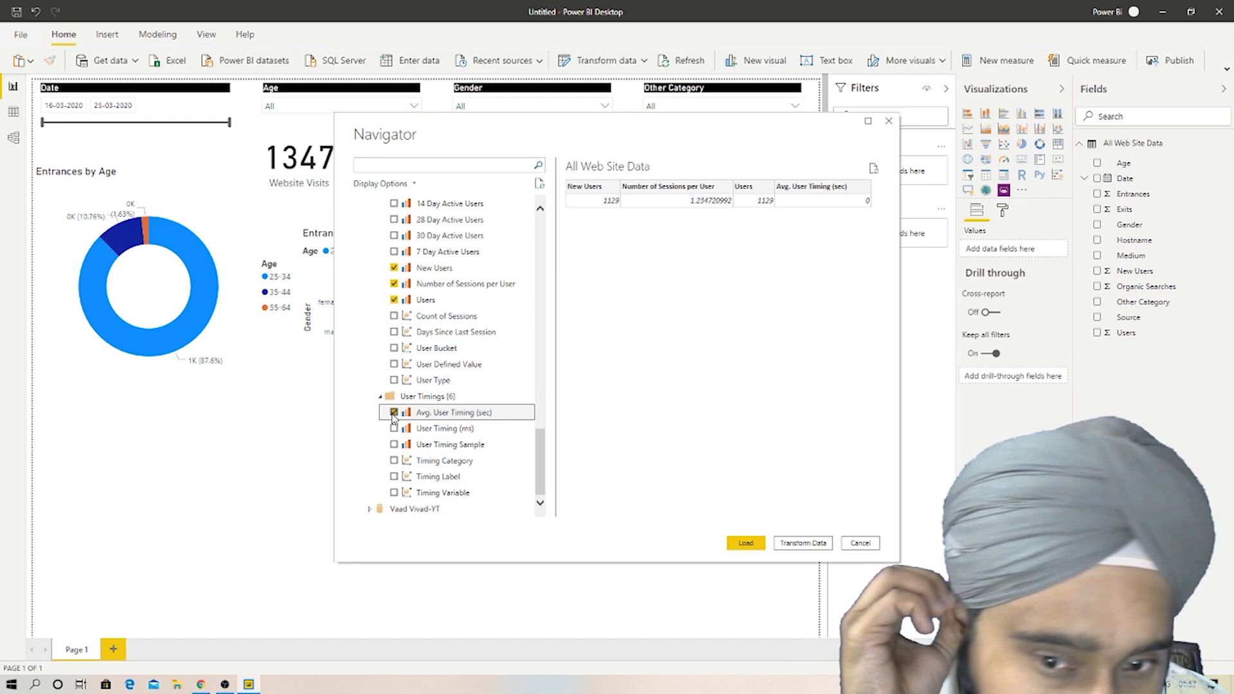
pyautogui.scroll(-5, 727, 435)
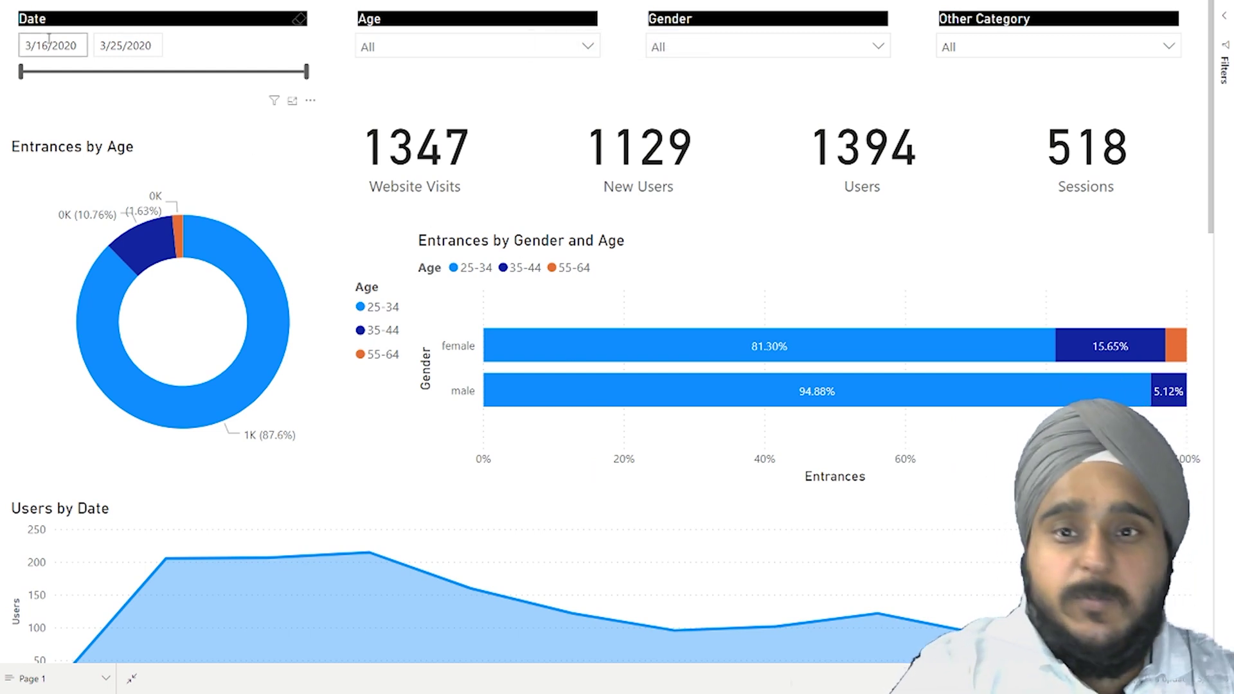
pyautogui.moveTo(760, 7)
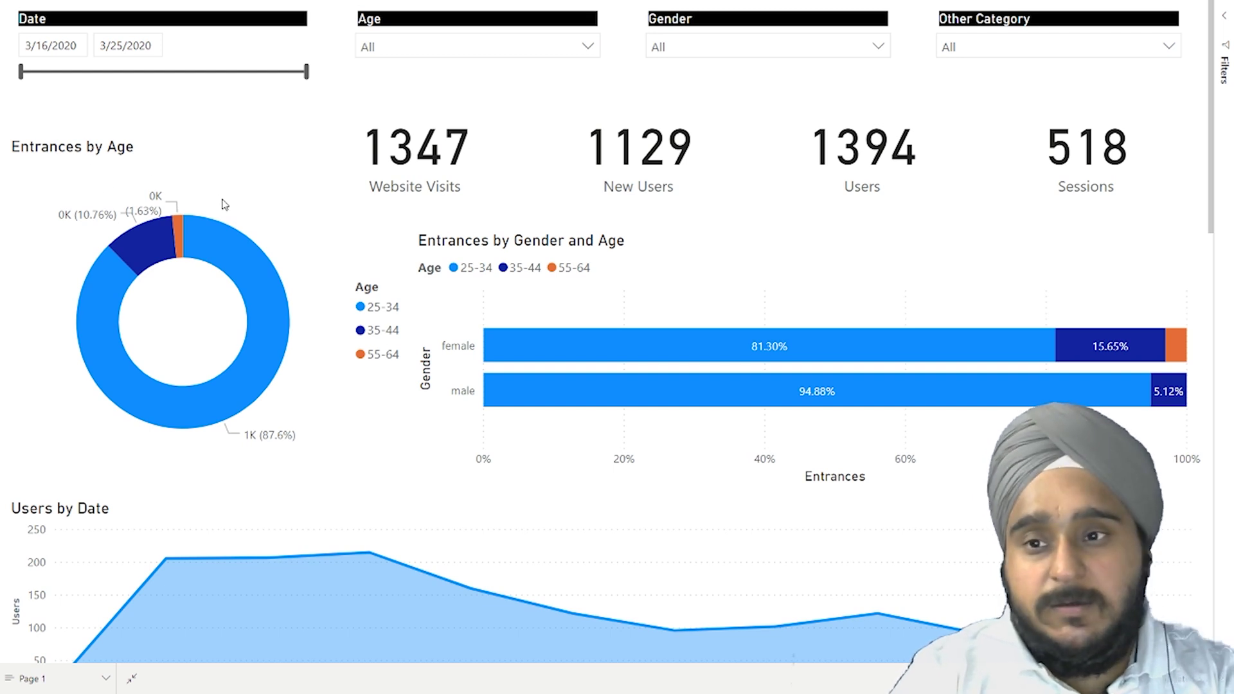
pyautogui.moveTo(195, 233)
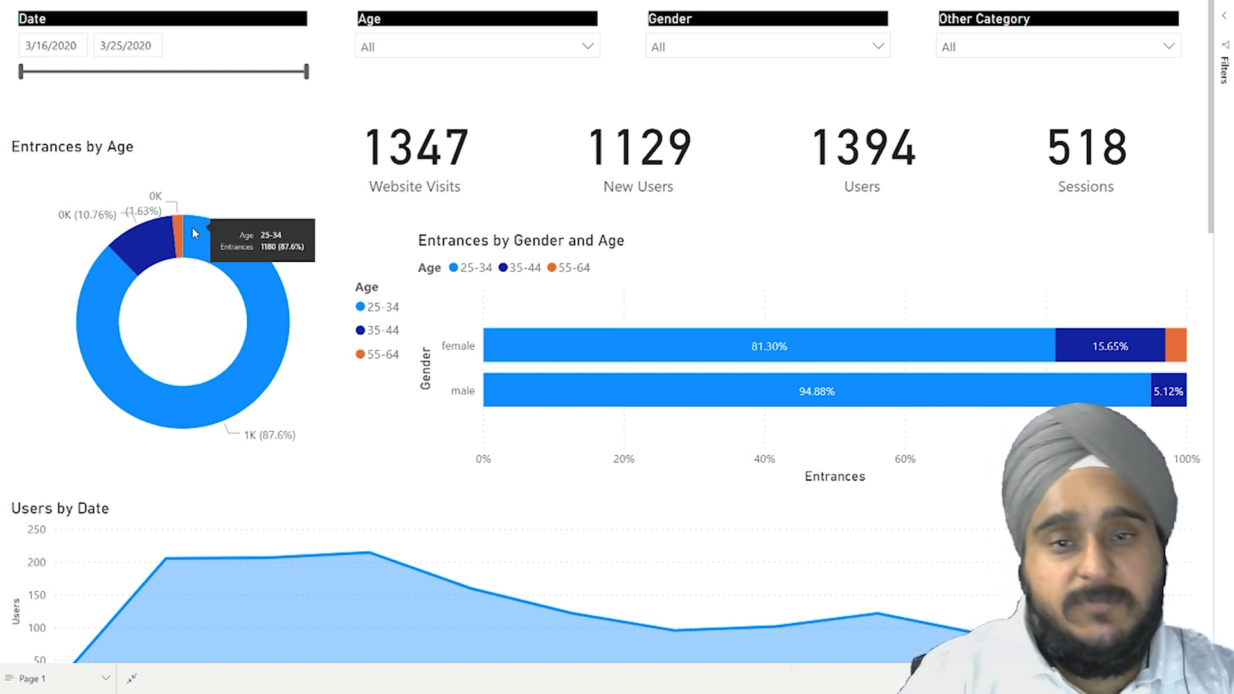